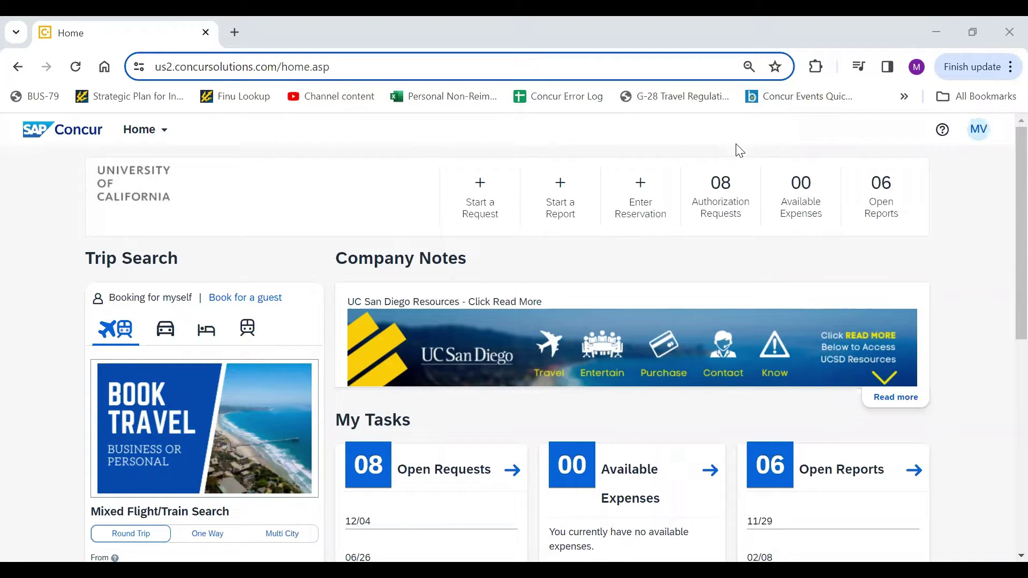
Expand 'Act as Another User' from the MV avatar menu
click(978, 131)
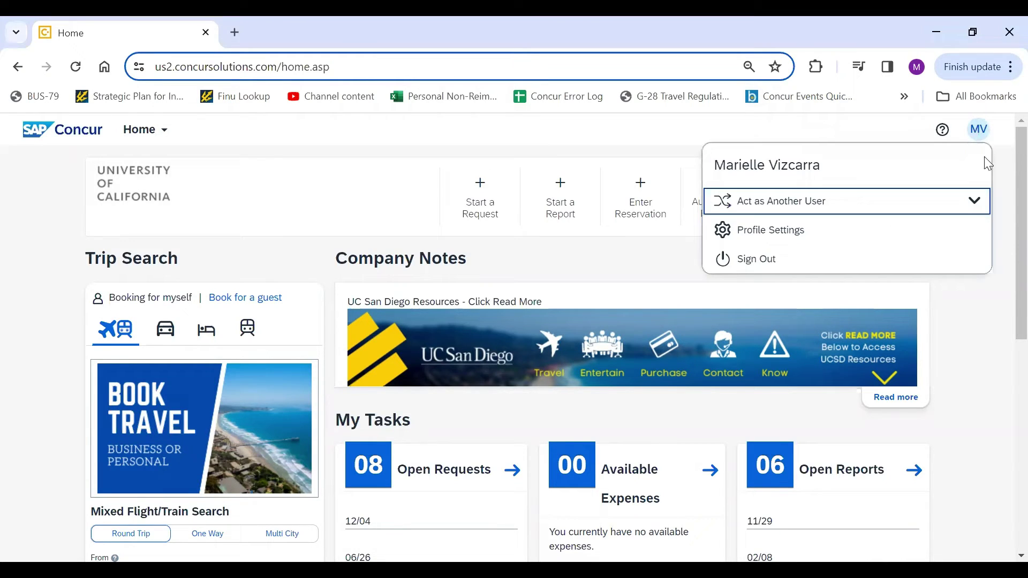
click(975, 202)
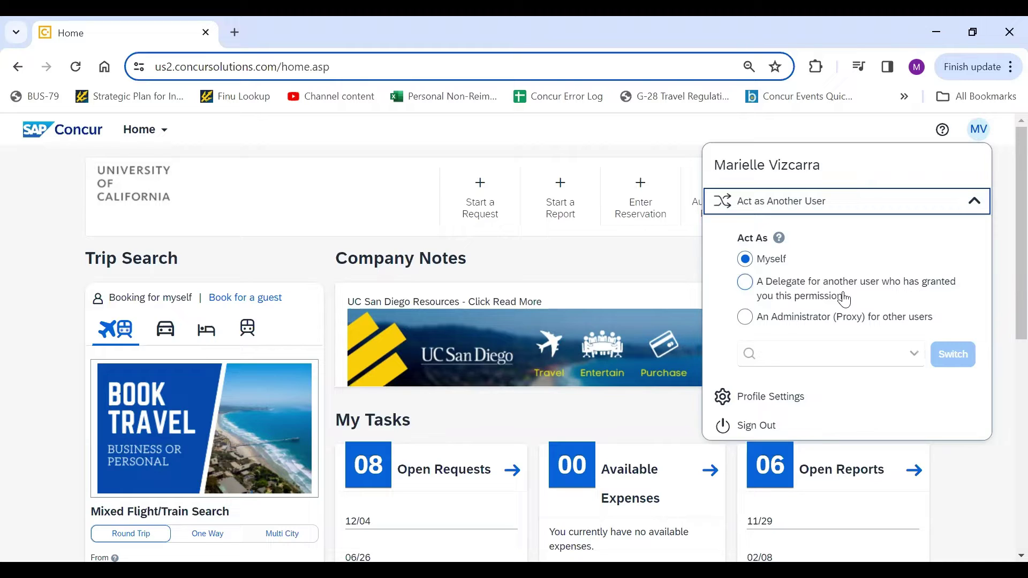
Choose Delegate and pick the first Most Recent User to act for
click(746, 284)
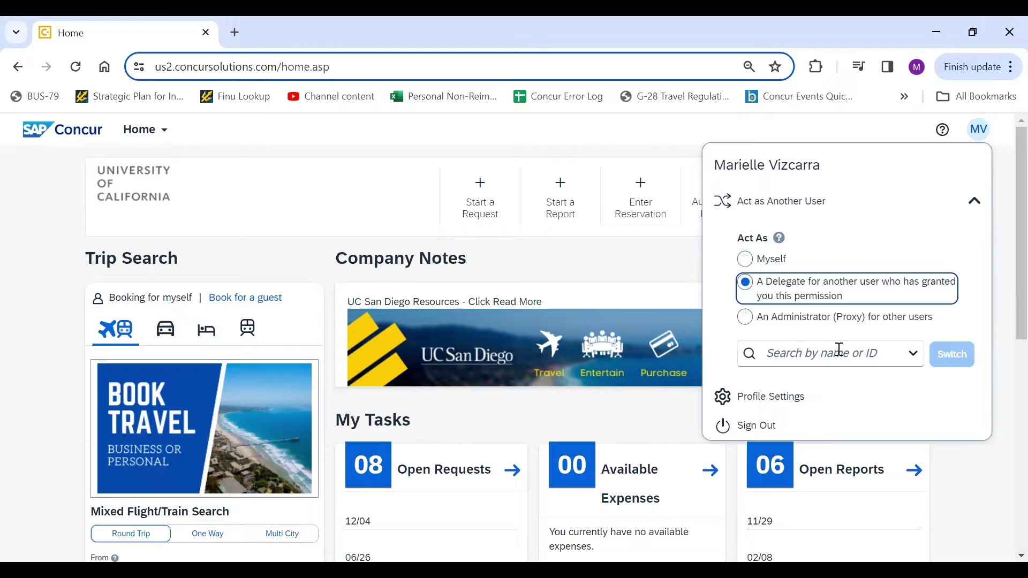
click(869, 354)
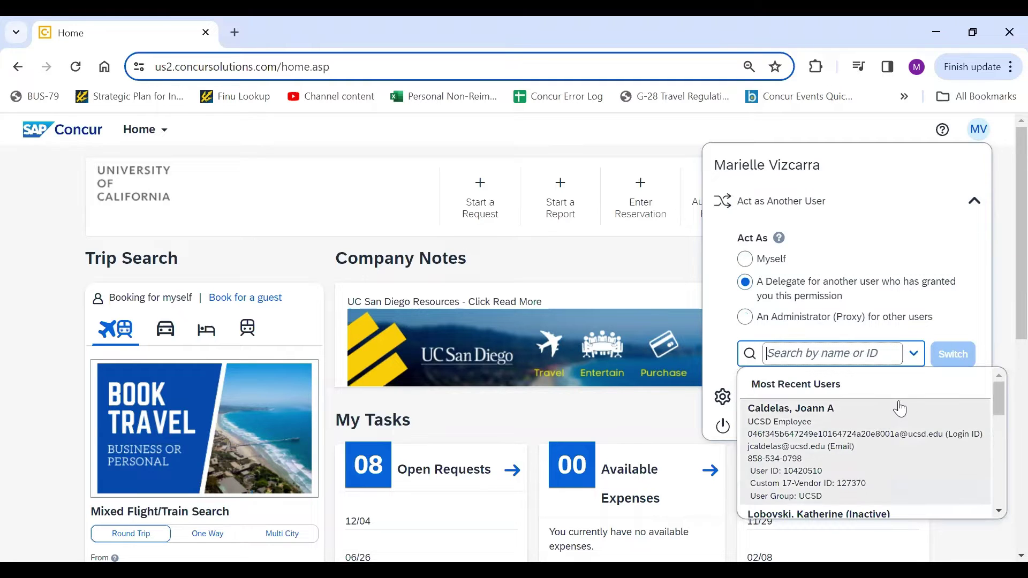
scroll(898, 408, down, 3)
scroll(898, 407, down, 2)
scroll(898, 407, up, 4)
click(828, 443)
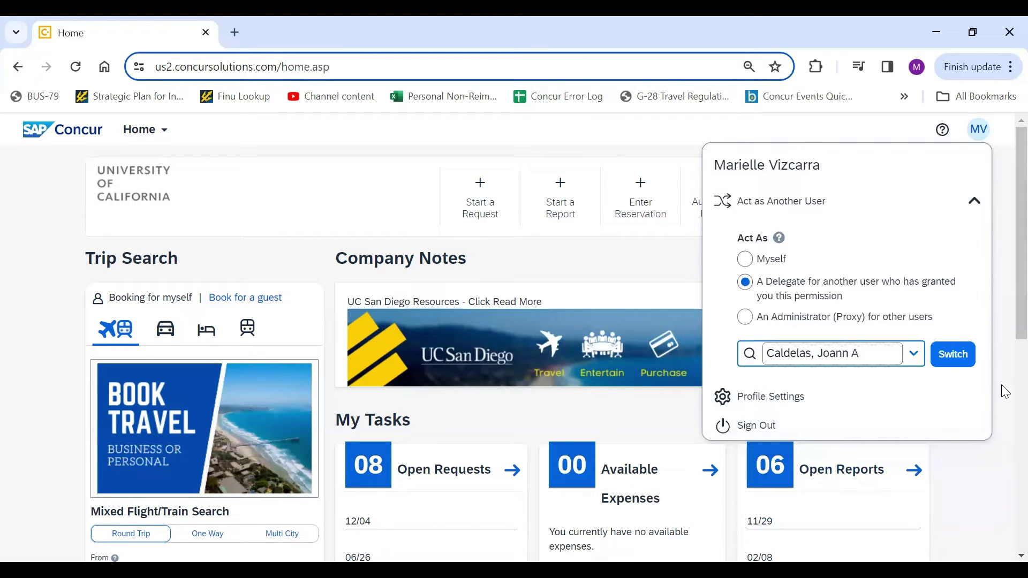
Confirm acting as the chosen colleague to load their home page
click(950, 356)
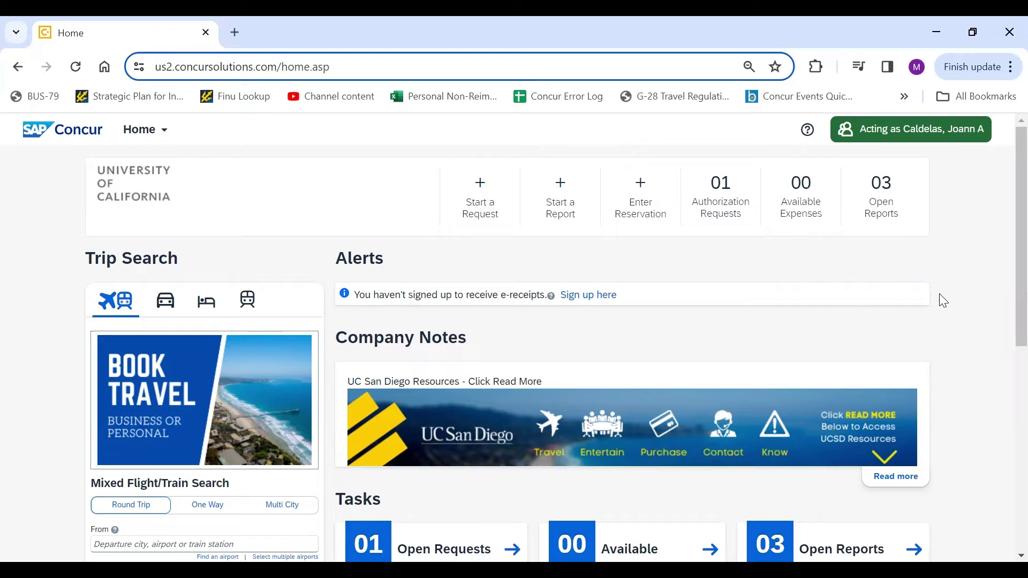
Select Myself in the user menu and switch back to your own account
click(967, 135)
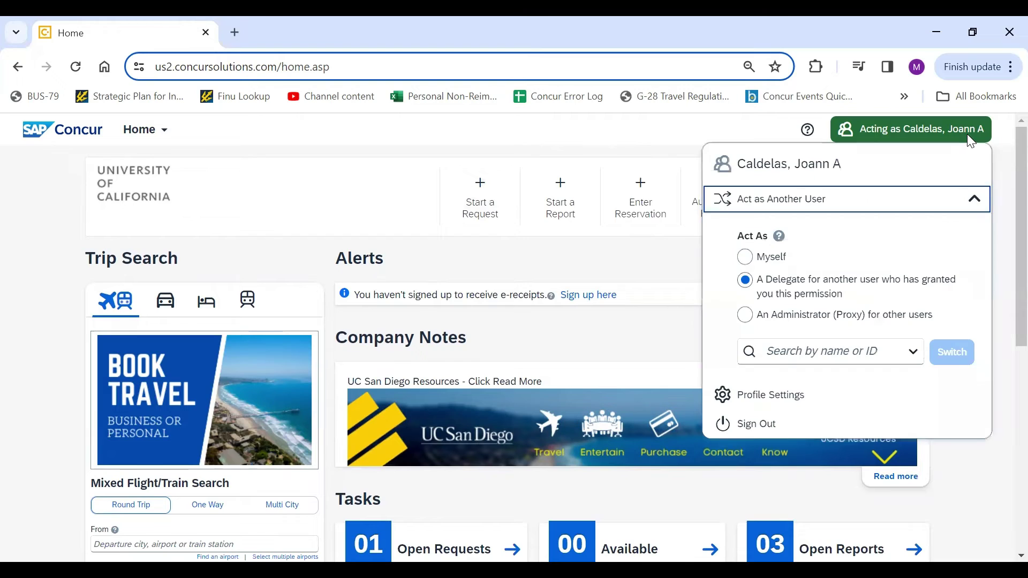
click(745, 258)
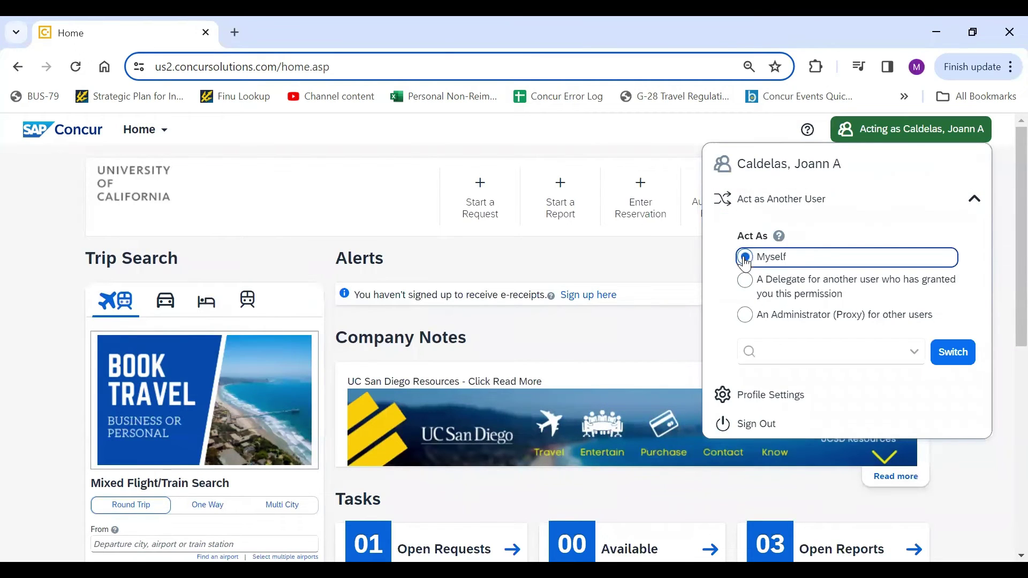
click(961, 358)
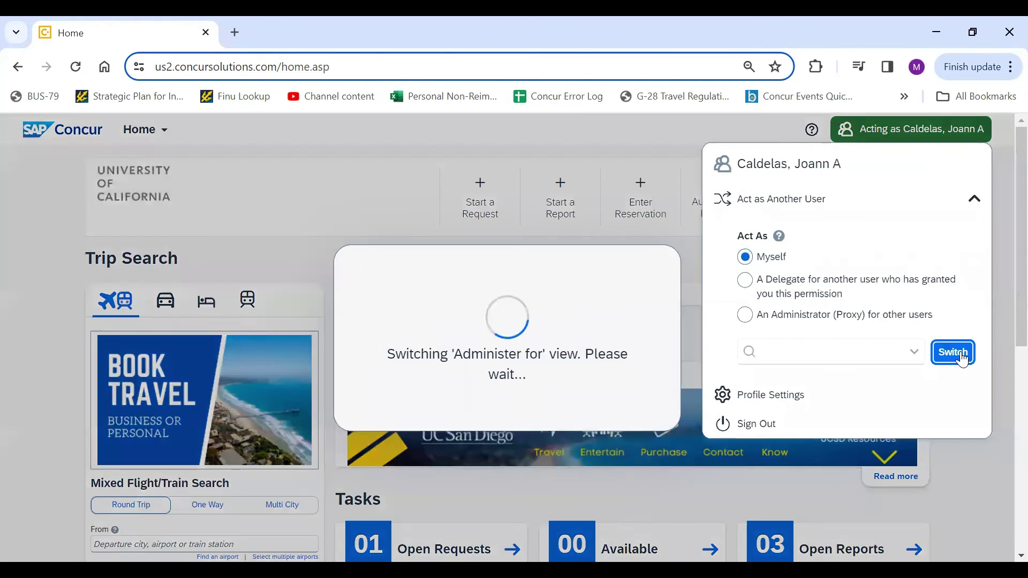